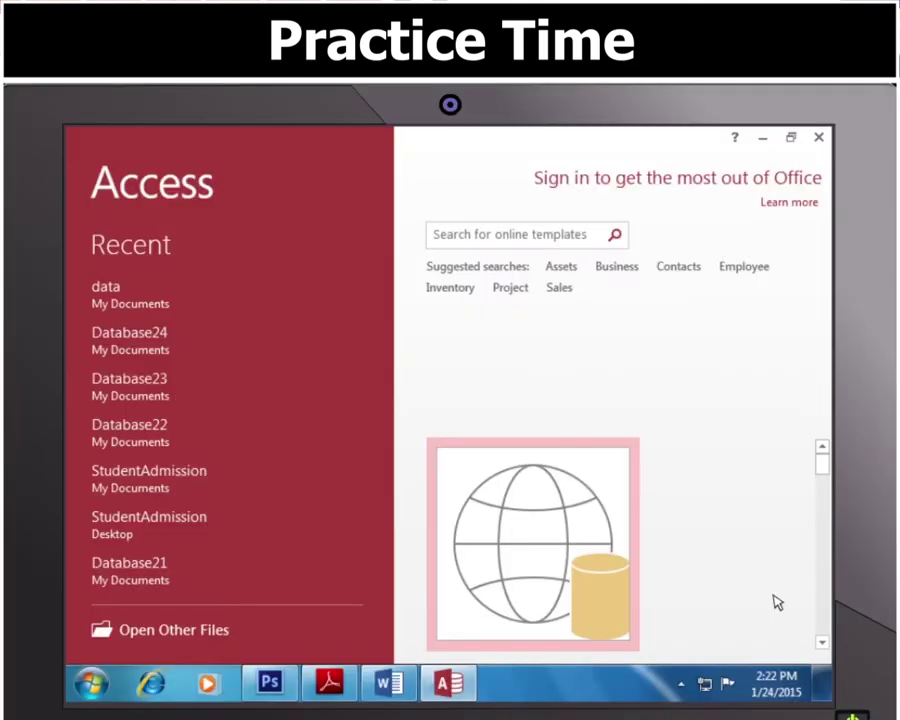
# Create a blank desktop database, Database3, which opens with an empty Table1.
pyautogui.scroll(-1, 773, 602)
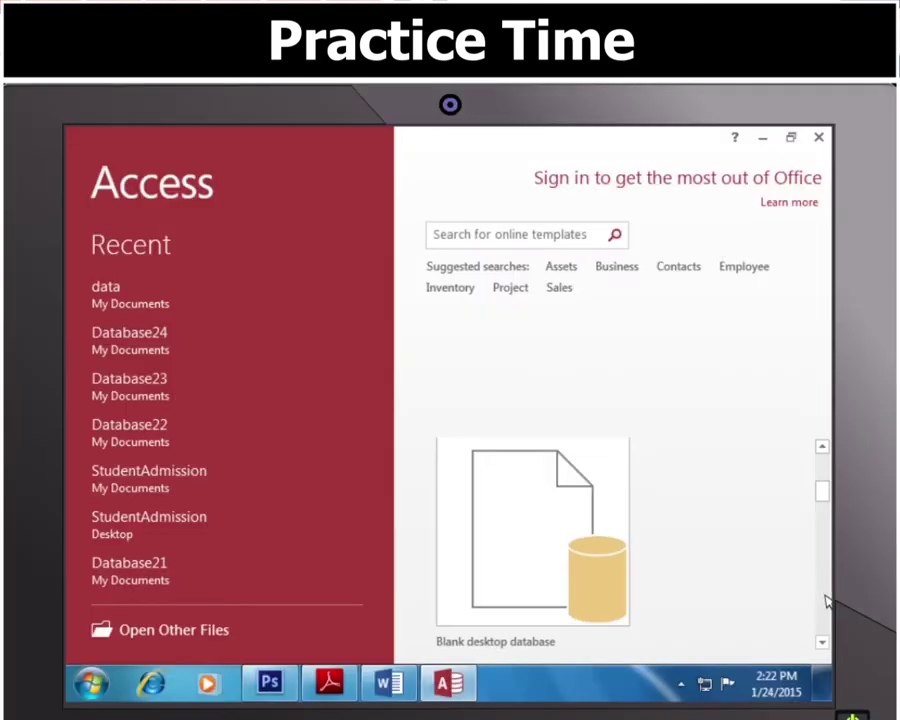
pyautogui.click(603, 547)
pyautogui.click(532, 514)
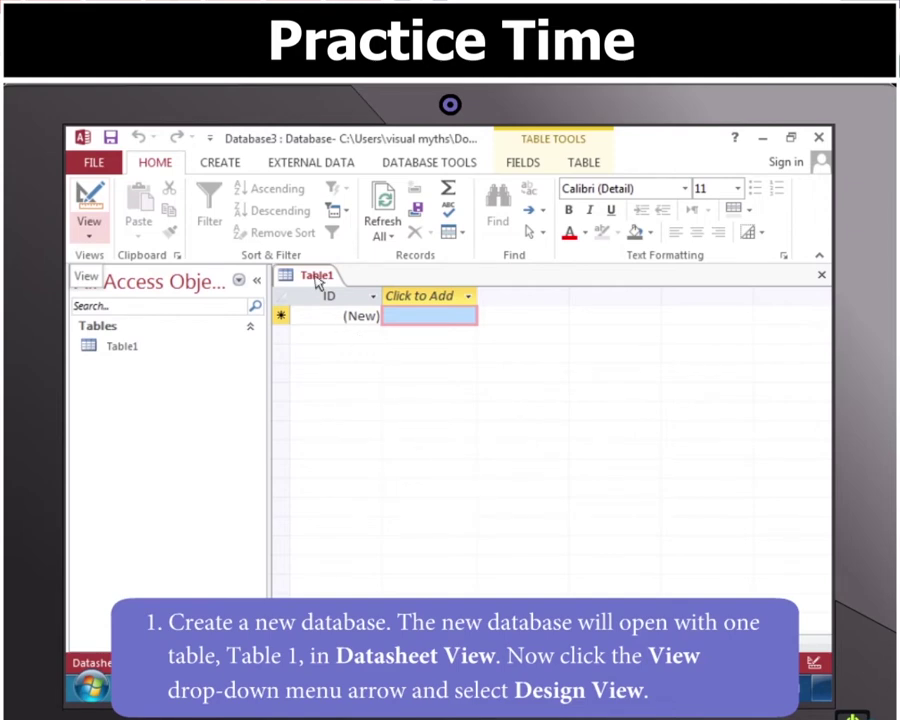
# Save Table1 as TeacherDetails in Design View and define its five teacher fields.
pyautogui.click(92, 234)
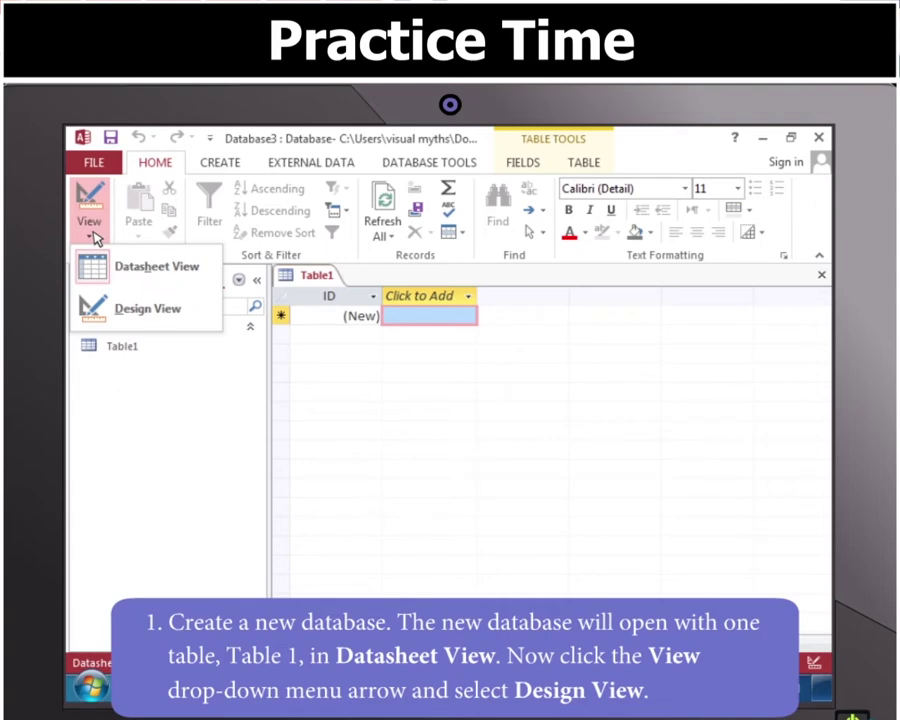
pyautogui.click(120, 307)
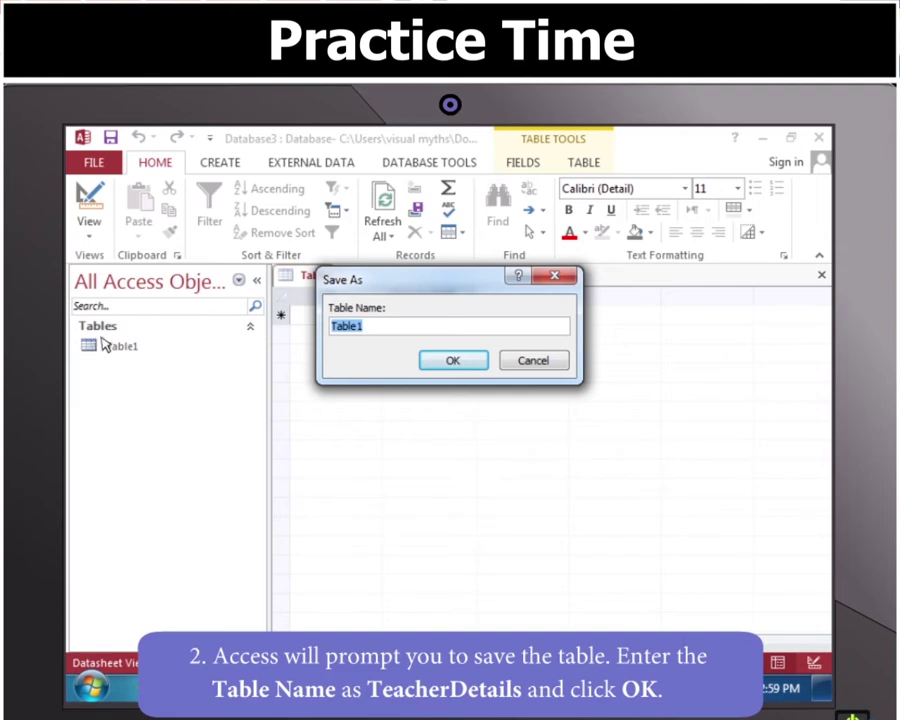
pyautogui.write('TeacherDetails')
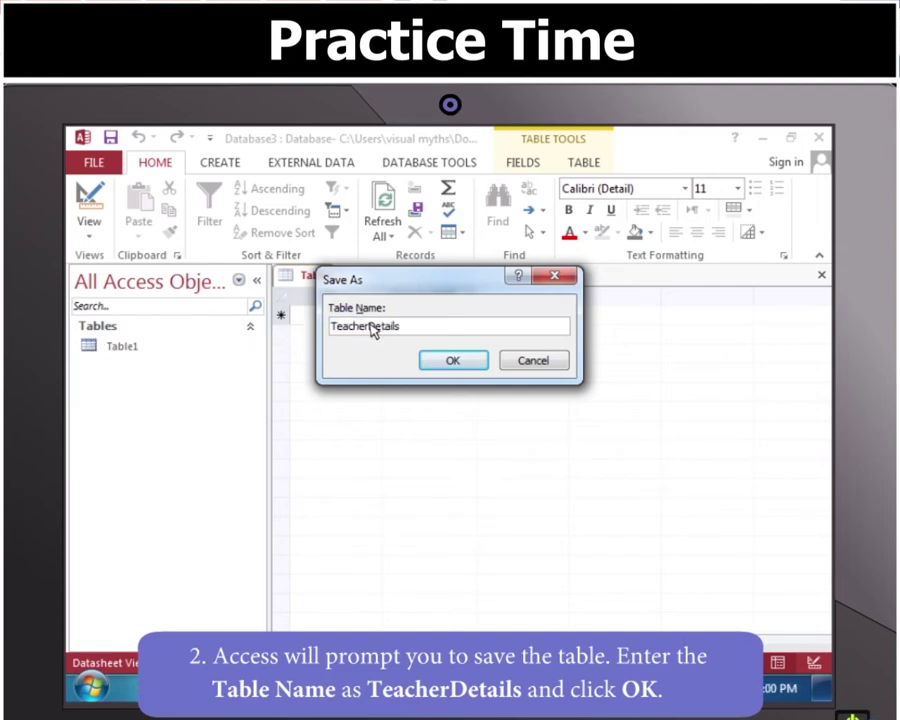
pyautogui.click(445, 361)
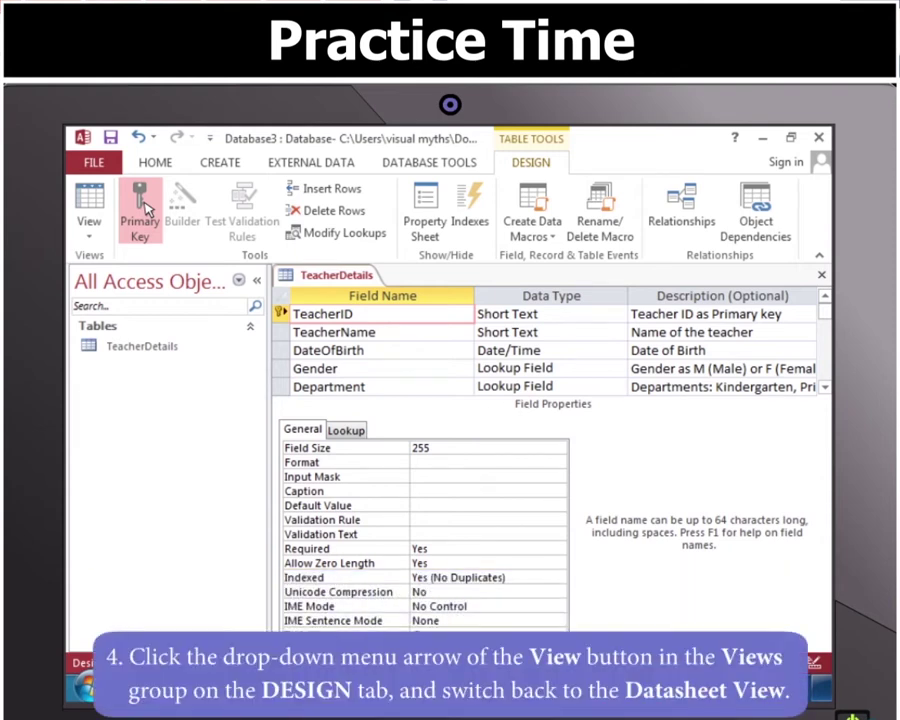
pyautogui.click(90, 231)
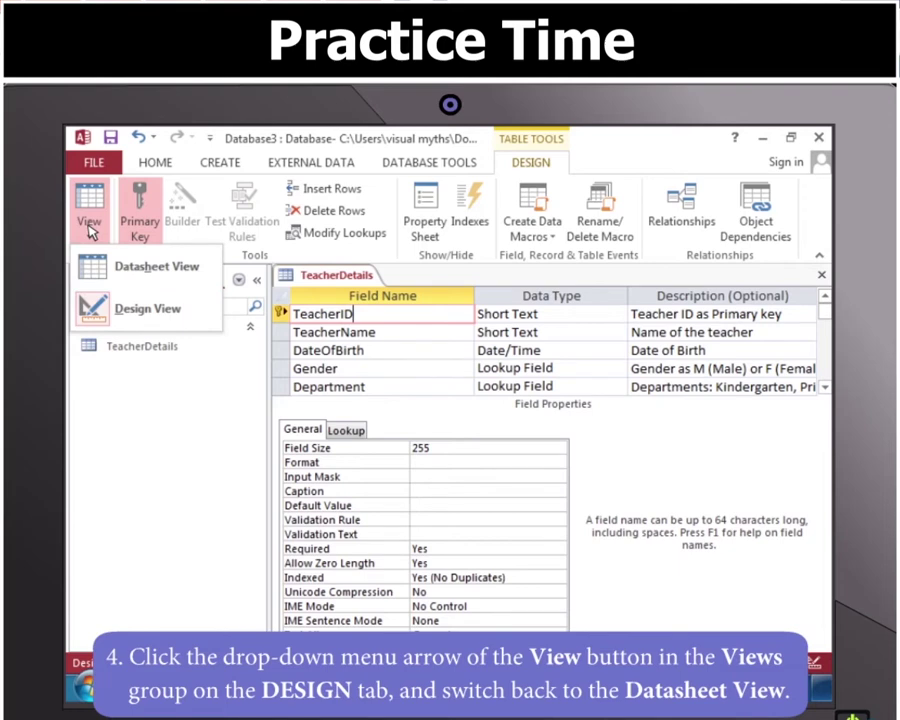
# Enter teacher records E001–E010 with departments, joining dates such as 1/25/2005, and salaries.
pyautogui.click(90, 262)
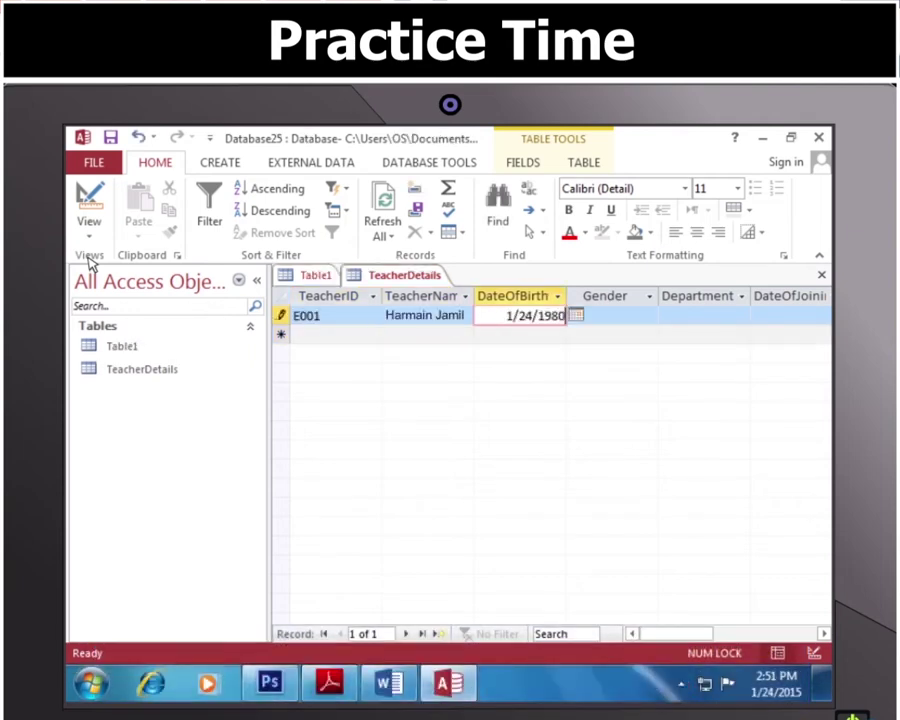
pyautogui.press('Tab')
pyautogui.hotkey('alt', 'Down')
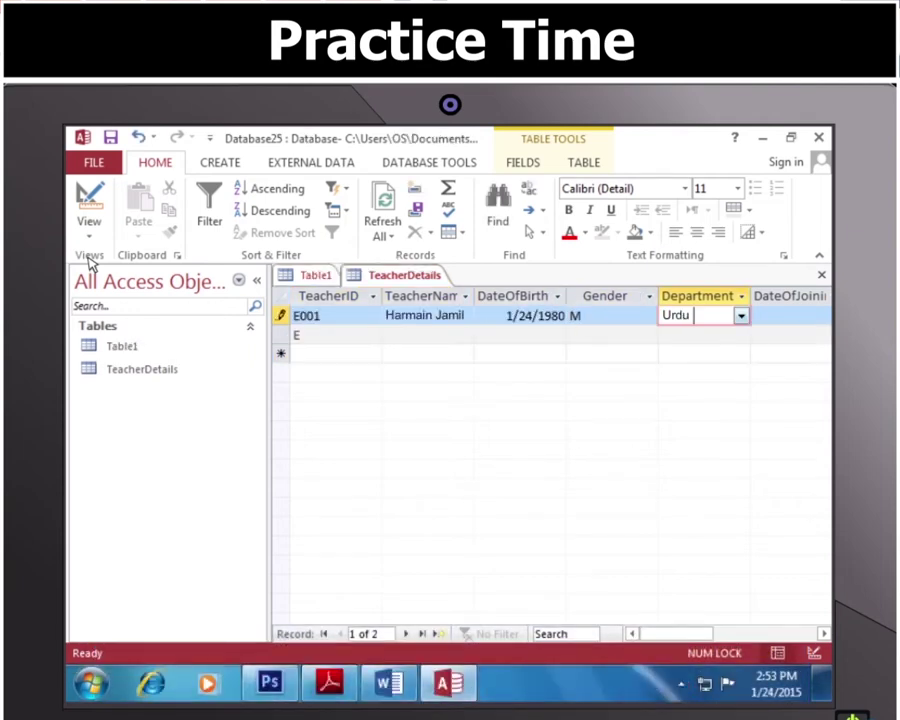
pyautogui.press('Tab')
pyautogui.write('1/25/2005')
pyautogui.press('Tab')
pyautogui.press('Tab')
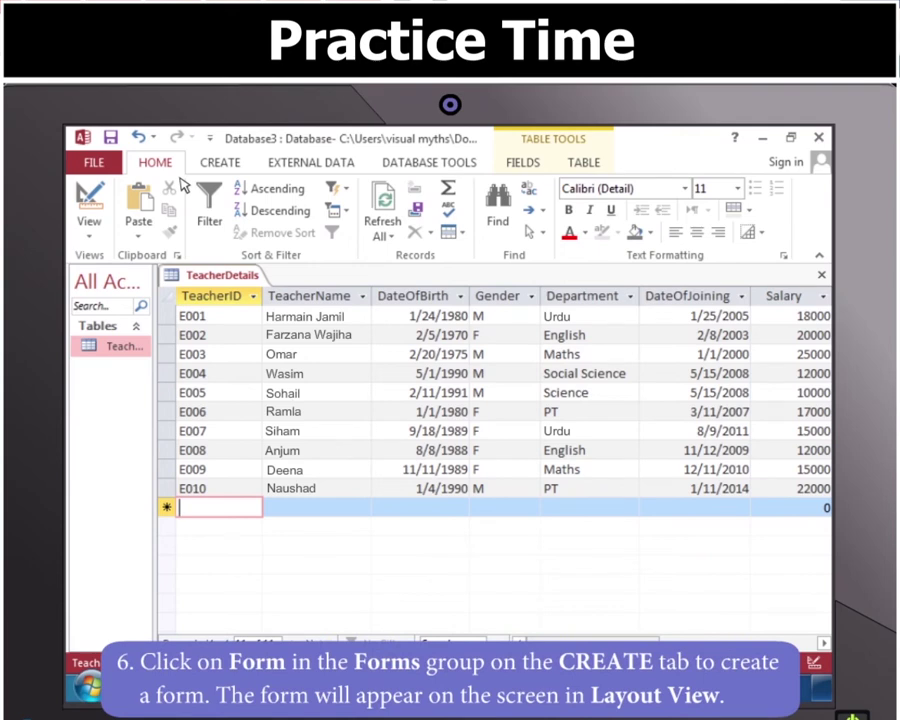
# Create a form from TeacherDetails and insert logo.png from the Desktop into its header.
pyautogui.click(215, 165)
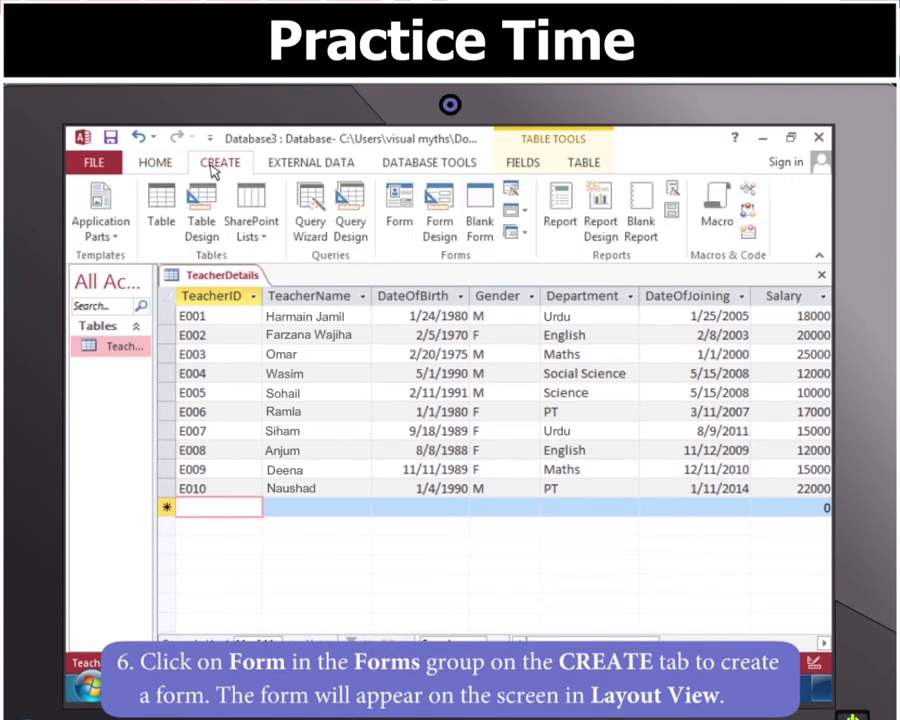
pyautogui.click(397, 200)
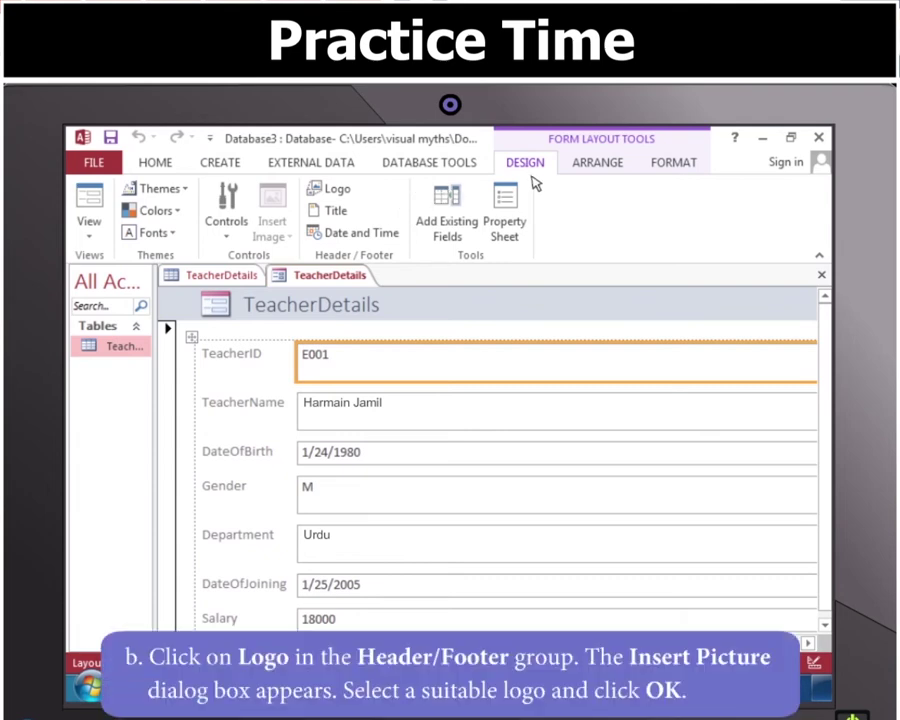
pyautogui.click(338, 190)
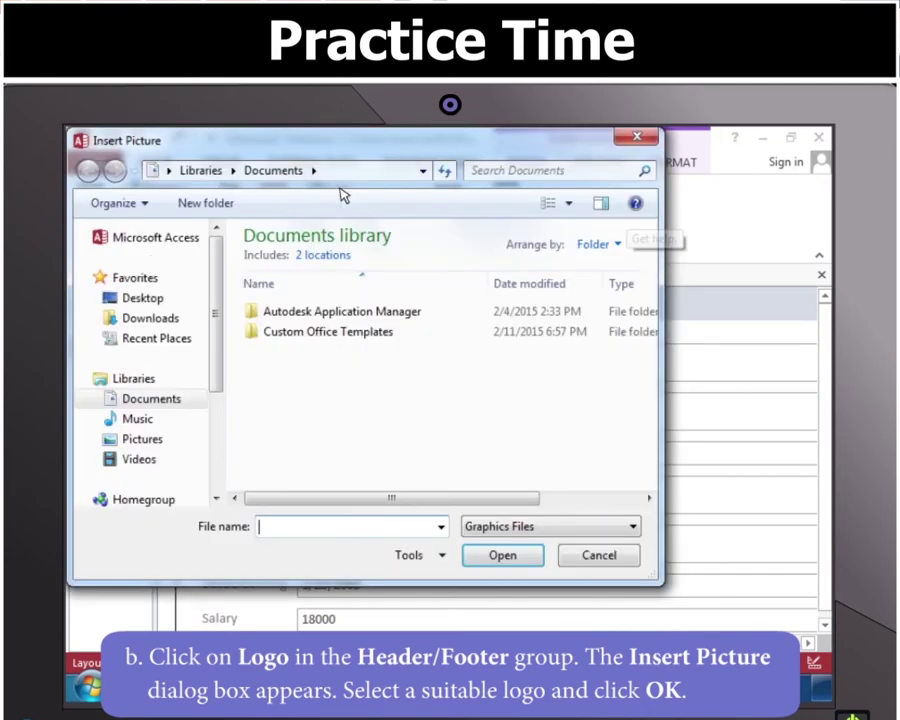
pyautogui.click(130, 298)
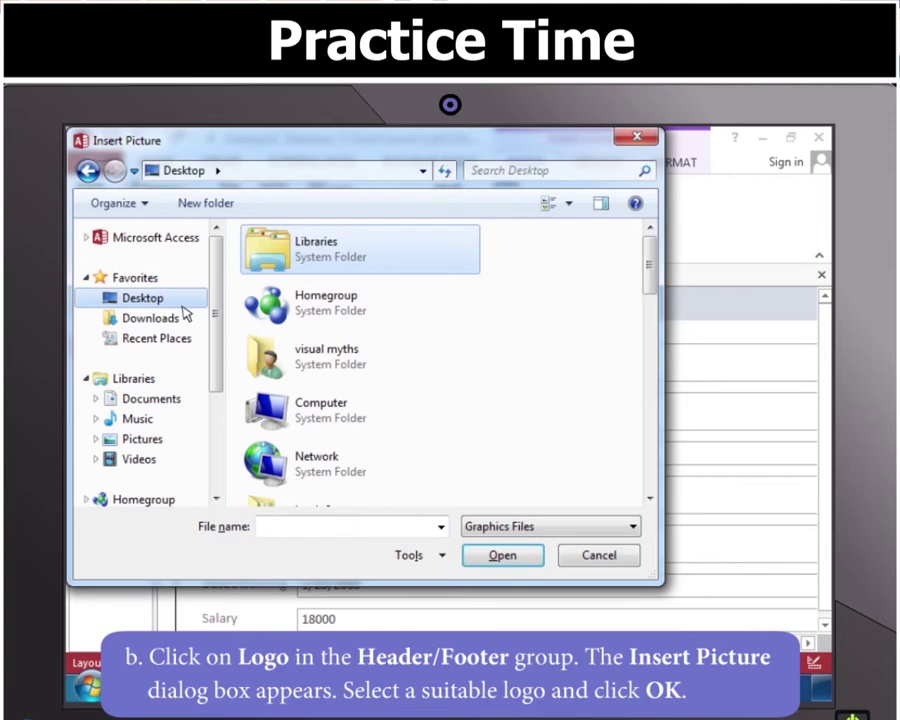
pyautogui.scroll(-5, 560, 413)
pyautogui.click(303, 383)
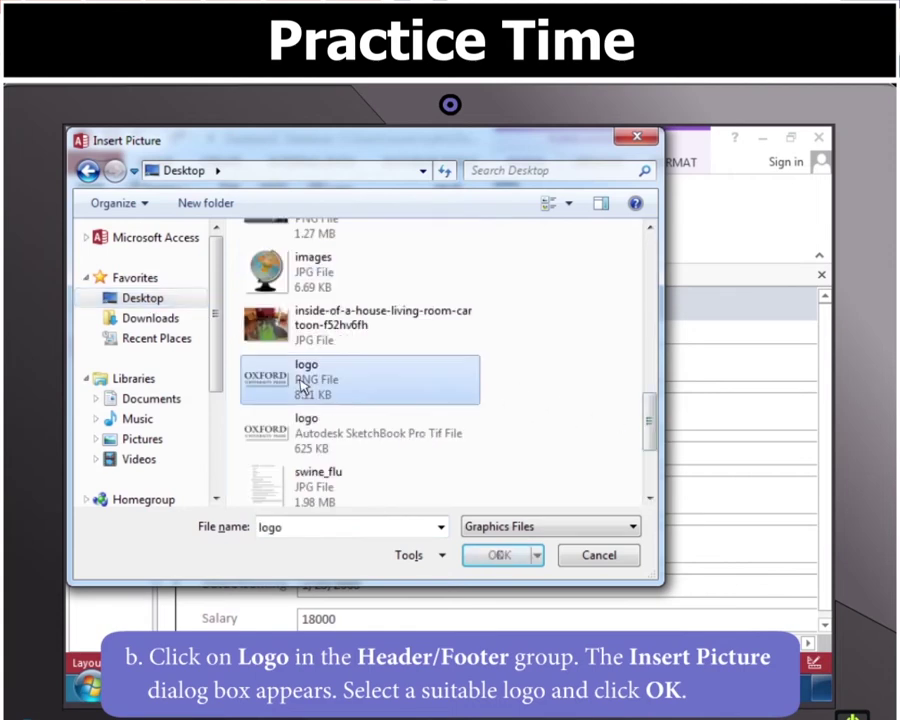
pyautogui.click(492, 556)
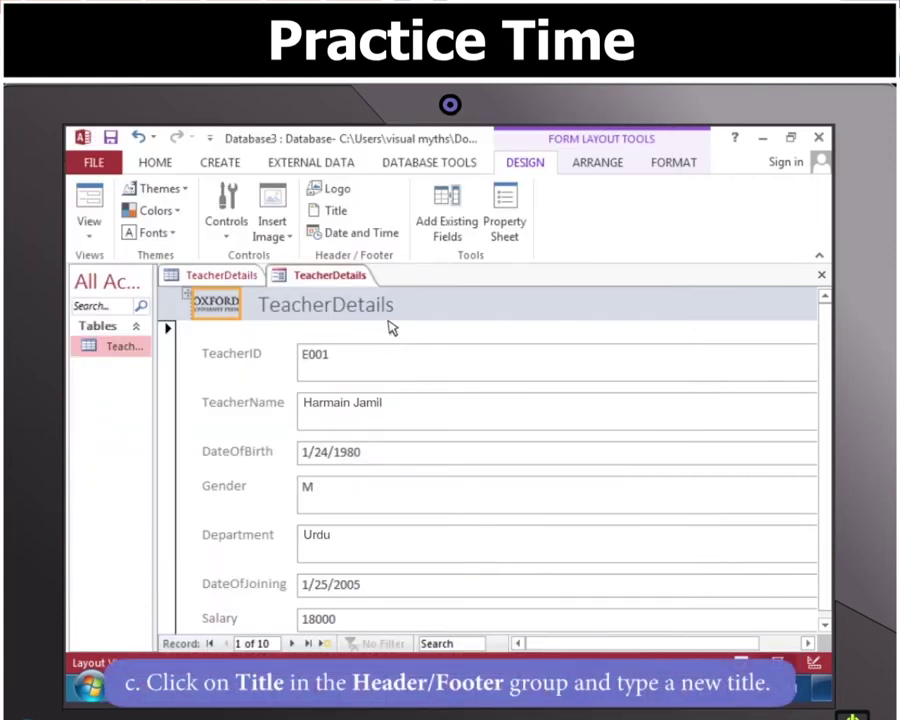
# Retitle the form header 'TeacherDetailsForm' and add the current date and time.
pyautogui.click(341, 217)
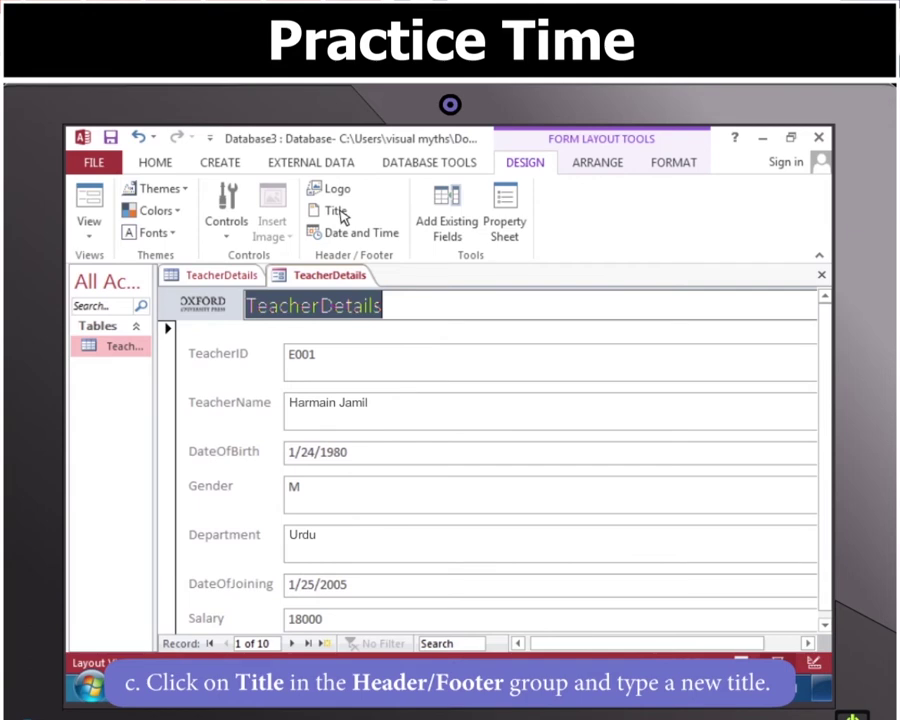
pyautogui.write('TeacherDetailsForm')
pyautogui.press('Return')
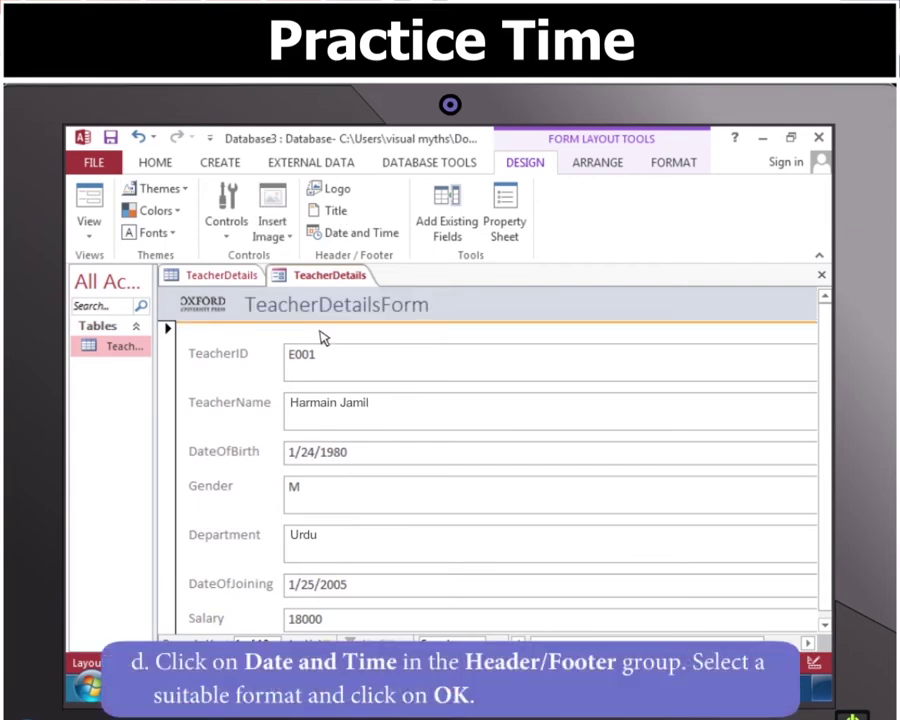
pyautogui.click(323, 236)
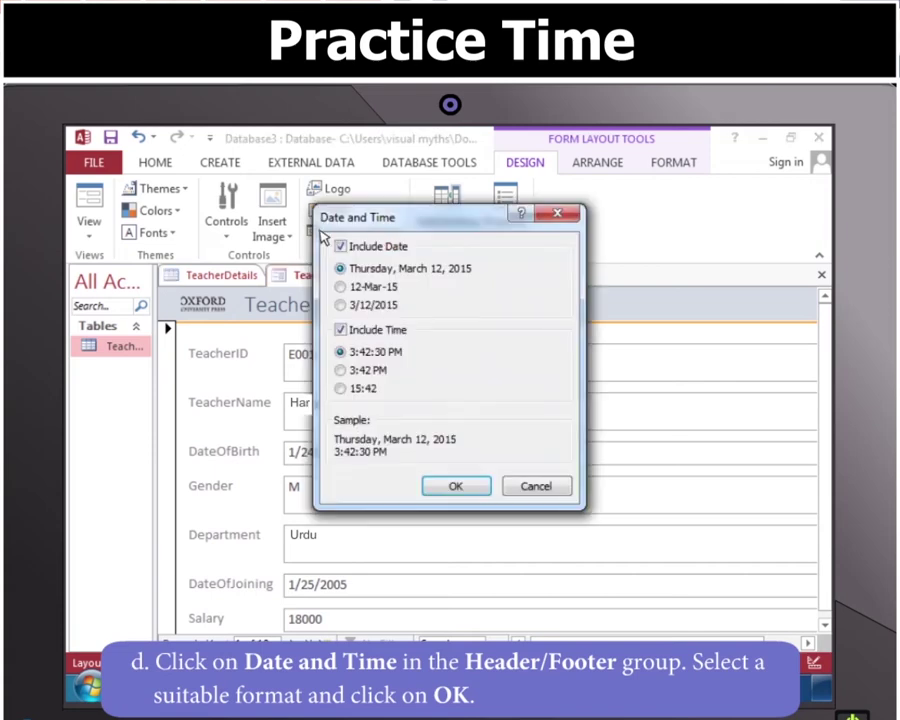
pyautogui.click(456, 486)
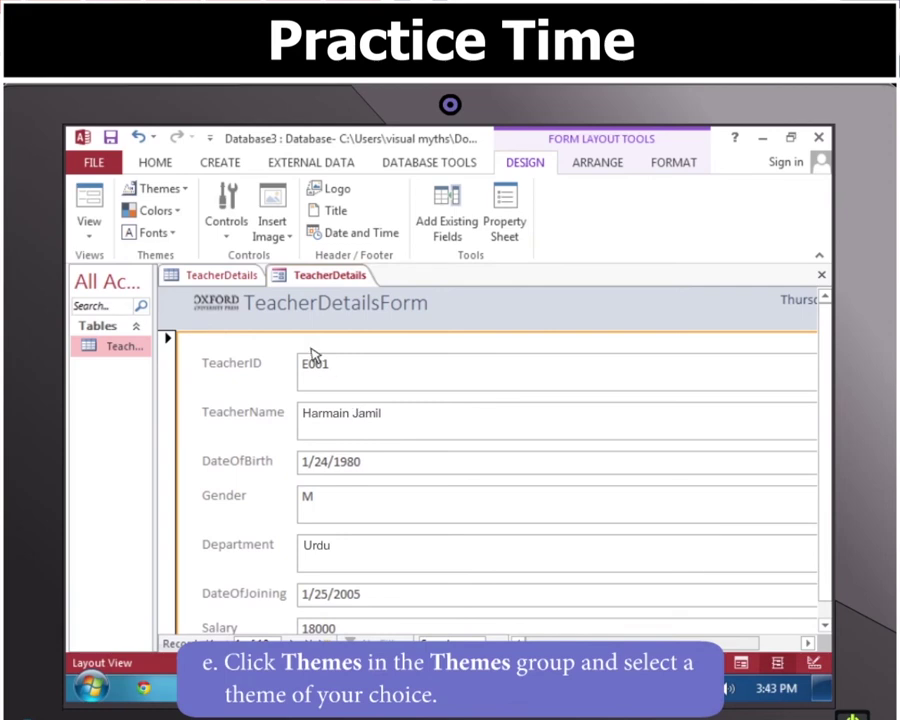
# Apply an Office theme and the Office font set to the form.
pyautogui.click(186, 191)
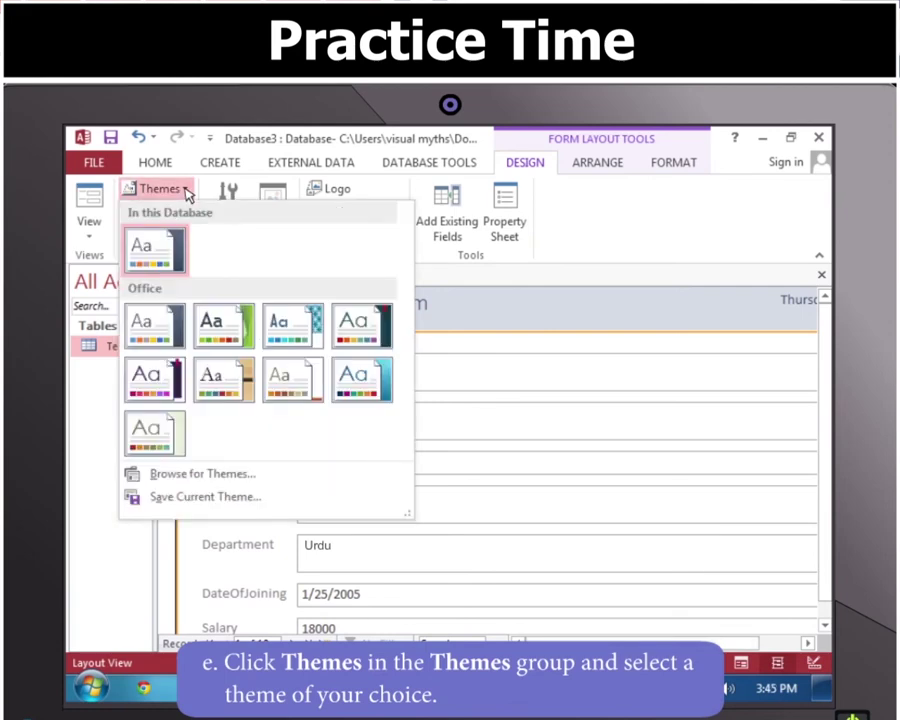
pyautogui.click(294, 376)
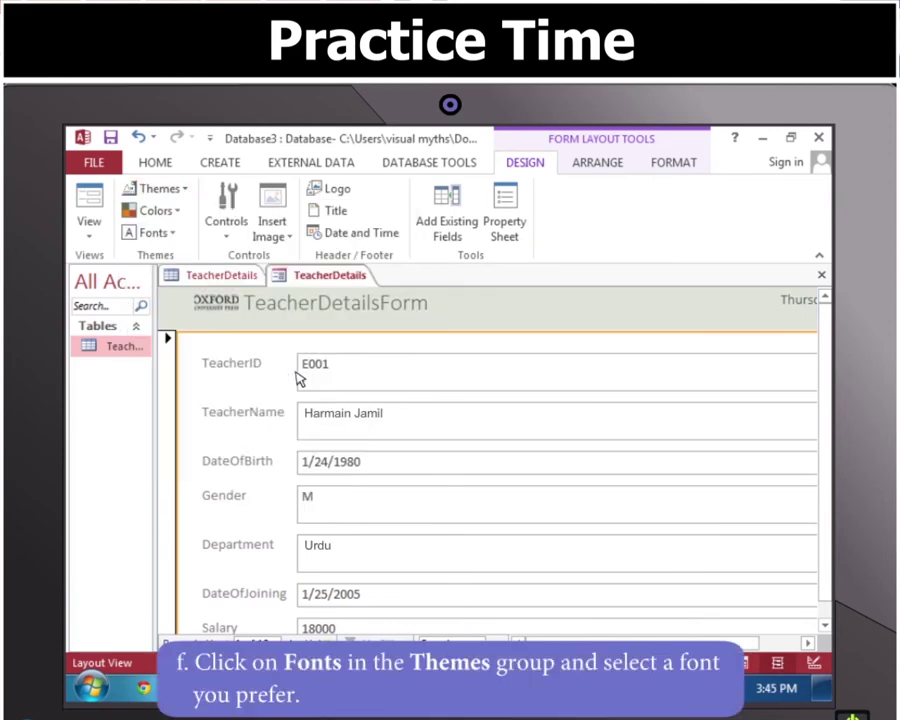
pyautogui.click(155, 233)
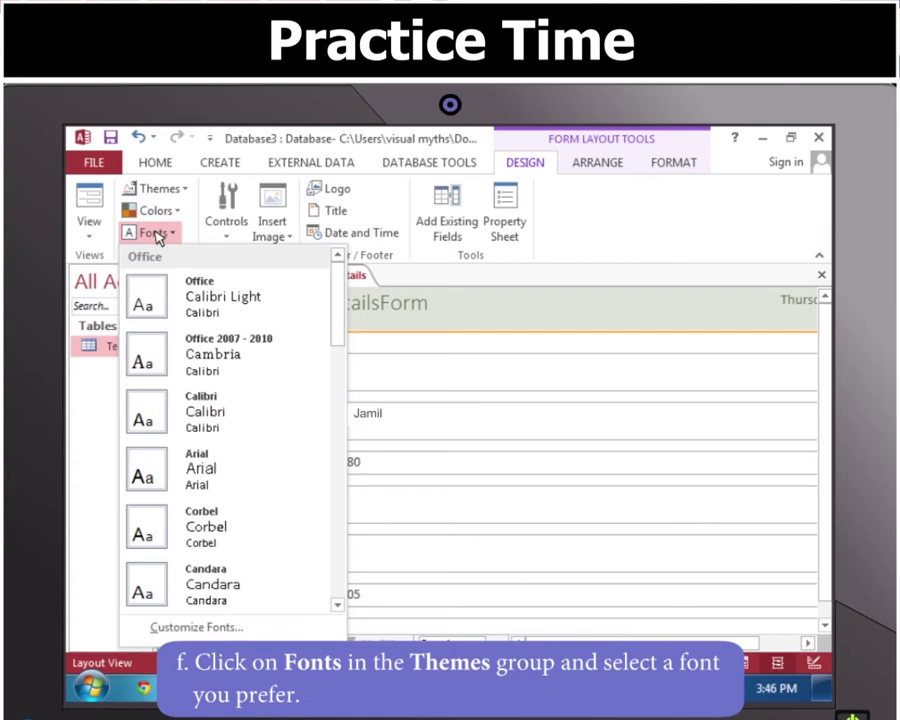
pyautogui.click(156, 290)
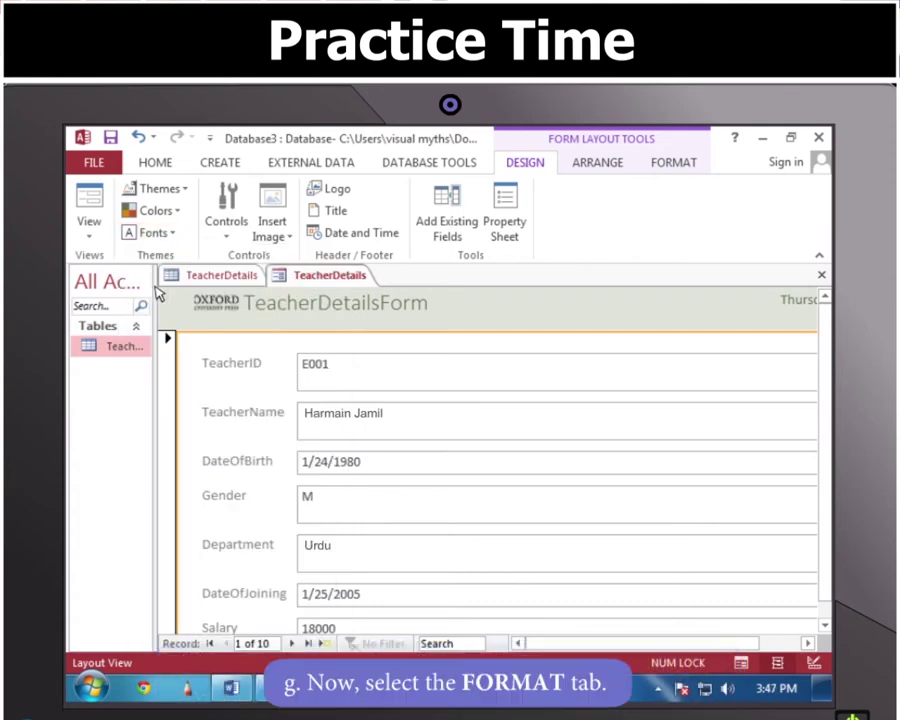
pyautogui.click(672, 164)
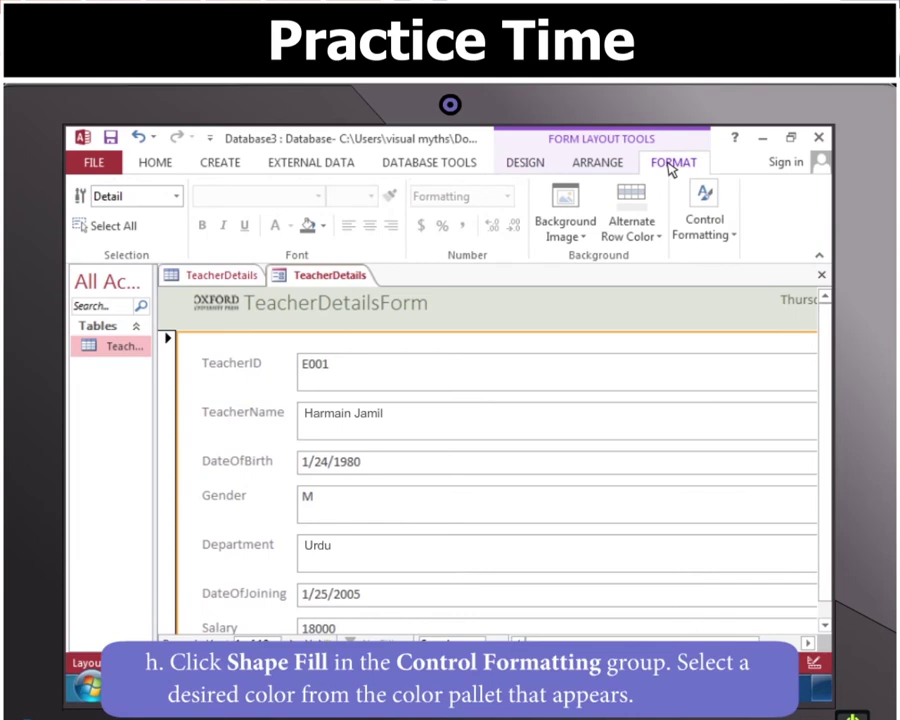
# Fill the form's detail area with Orange, Accent 2, Lighter 80%.
pyautogui.click(715, 230)
pyautogui.click(789, 277)
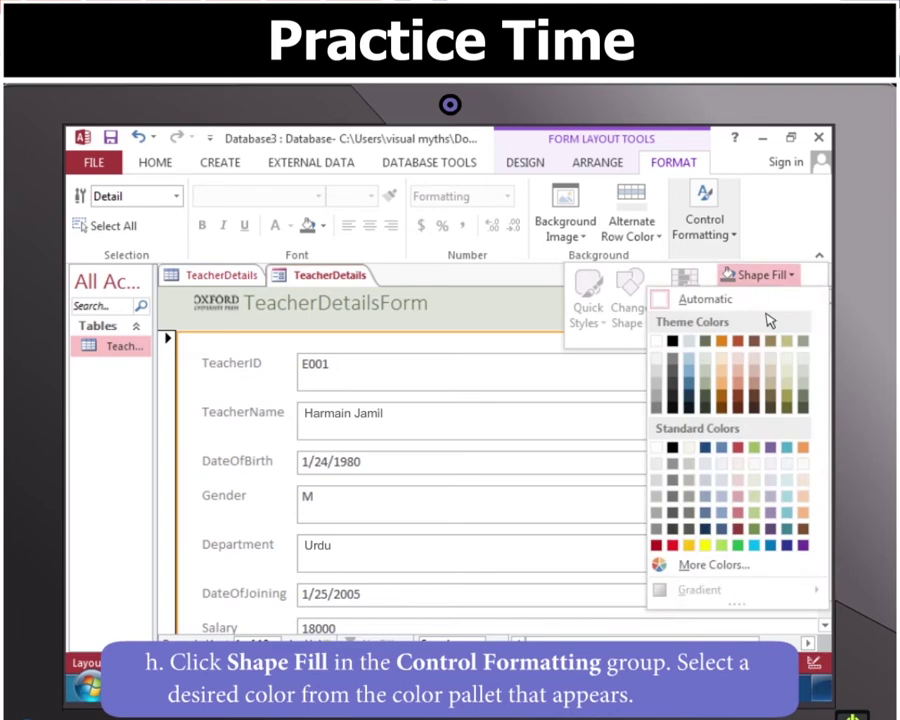
pyautogui.click(739, 362)
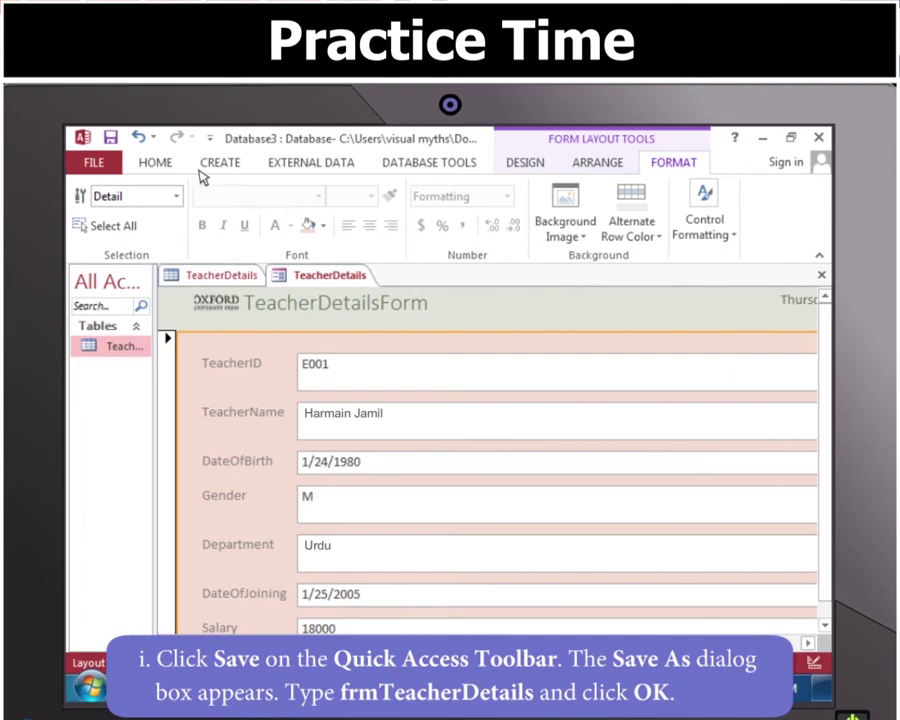
# Save the form as frmTeacherDetails.
pyautogui.click(110, 138)
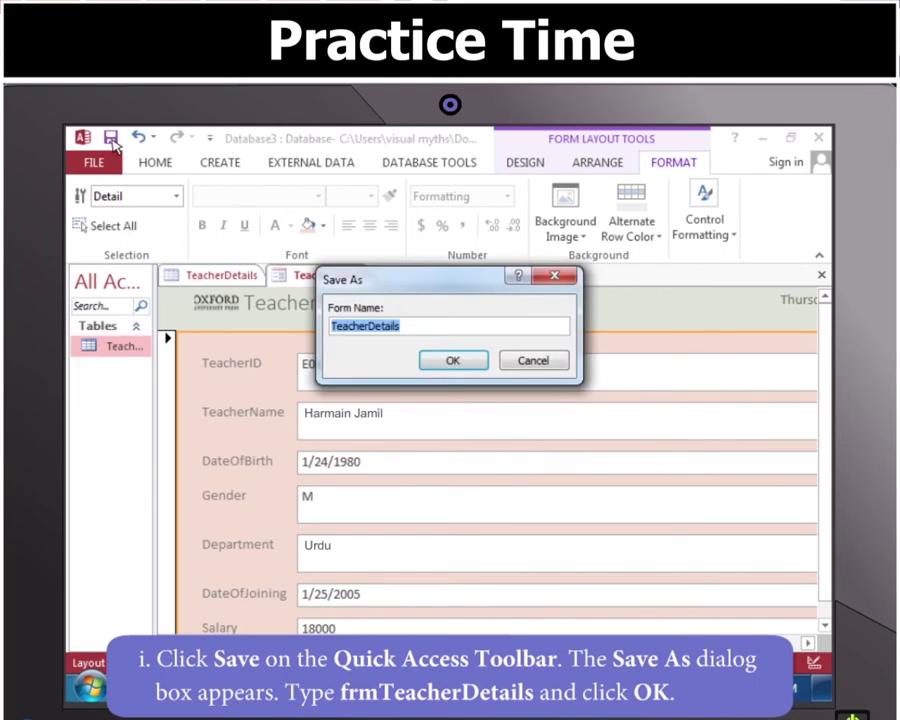
pyautogui.press('BackSpace')
pyautogui.write('frmTeacherDetails')
pyautogui.click(436, 362)
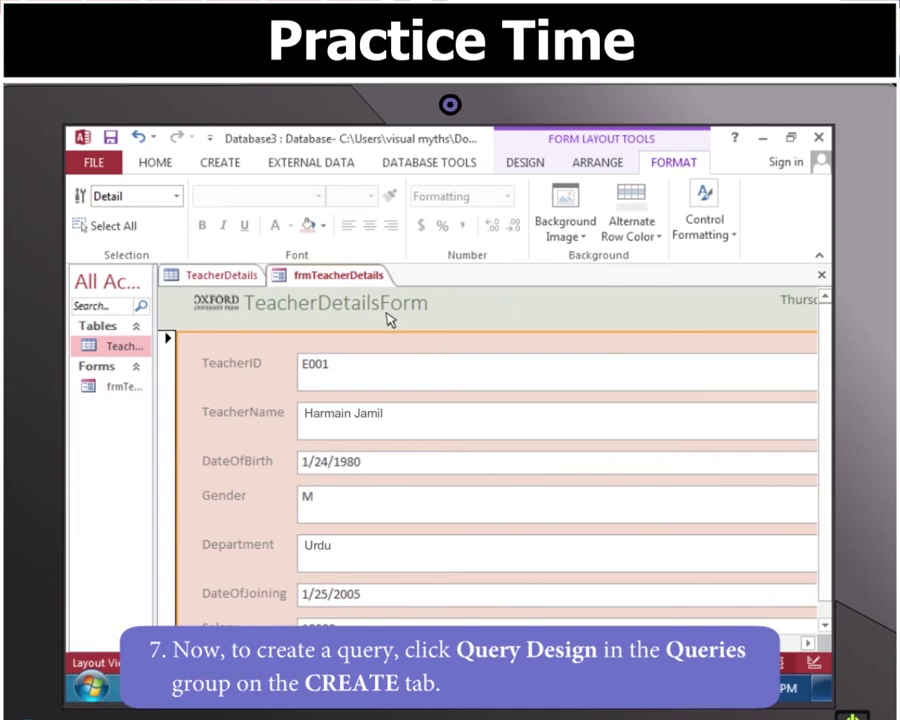
# Design a query on TeacherDetails with TeacherID, TeacherName, Department and DateOfJoining.
pyautogui.click(224, 165)
pyautogui.click(355, 207)
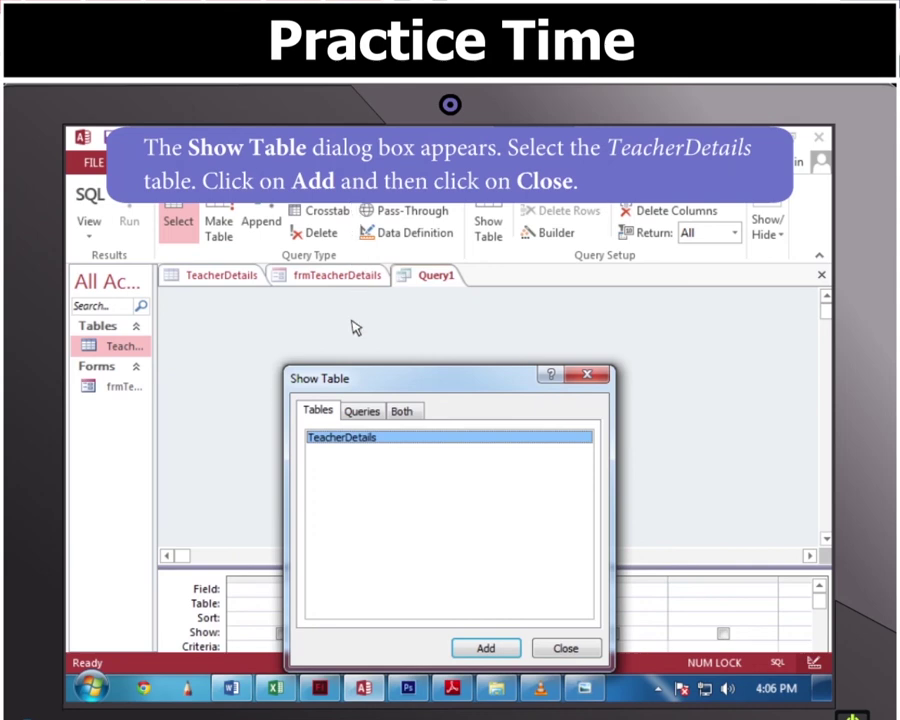
pyautogui.click(490, 649)
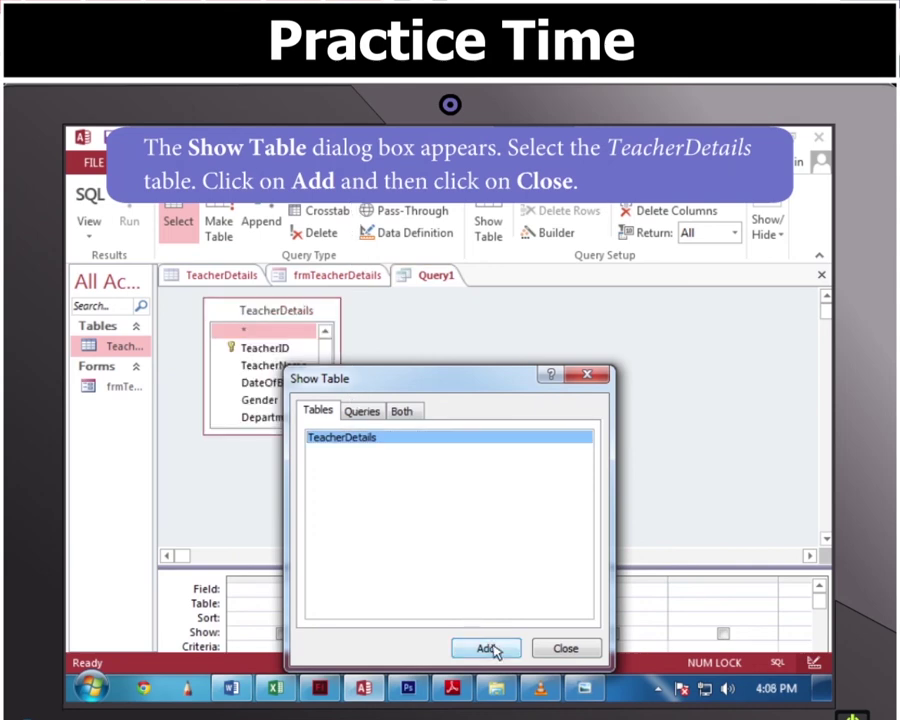
pyautogui.click(554, 649)
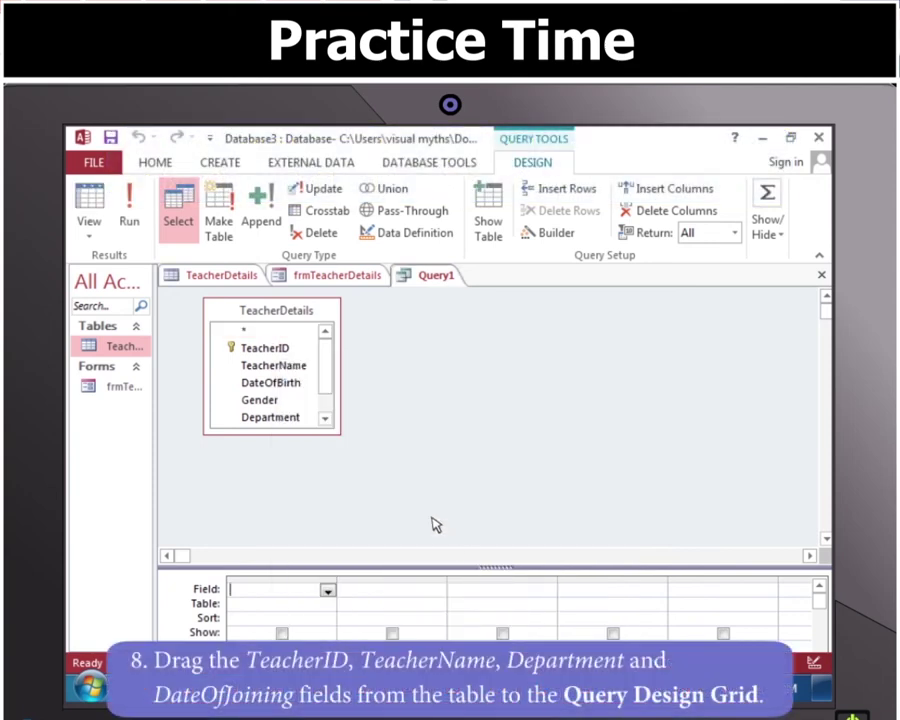
pyautogui.click(265, 348)
pyautogui.moveTo(265, 348); pyautogui.dragTo(352, 592)
pyautogui.moveTo(268, 401); pyautogui.dragTo(450, 585)
pyautogui.moveTo(277, 420); pyautogui.dragTo(586, 594)
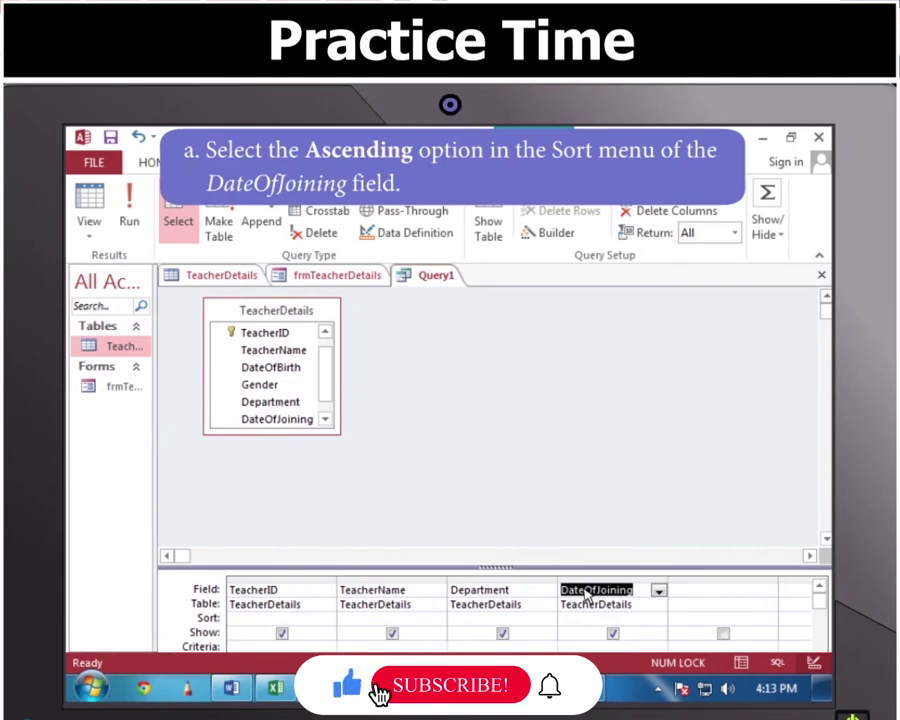
# Sort DateOfJoining ascending and run the query.
pyautogui.click(585, 620)
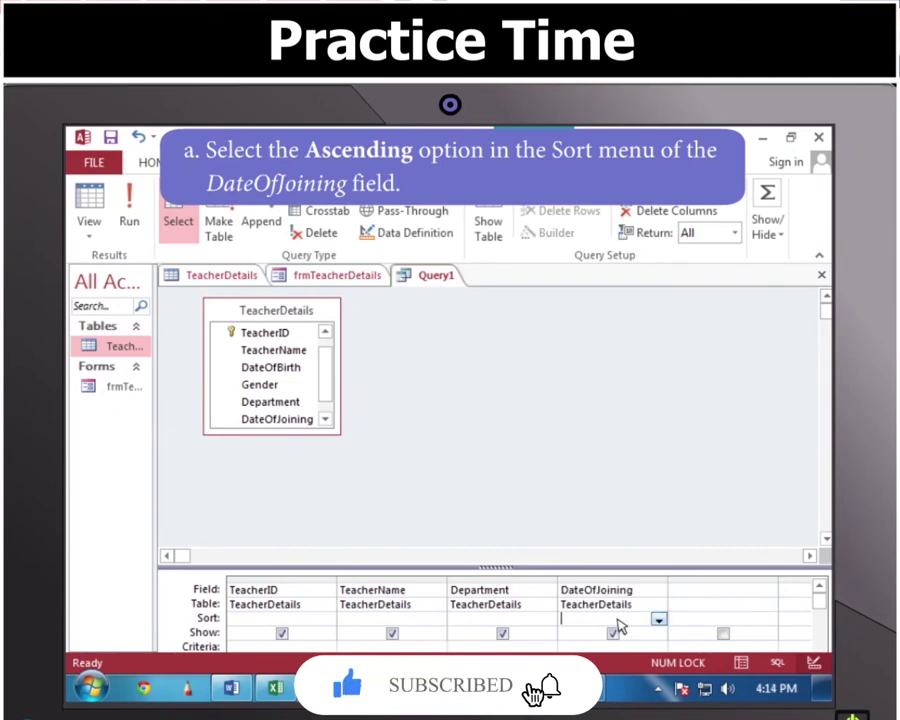
pyautogui.click(658, 620)
pyautogui.click(655, 631)
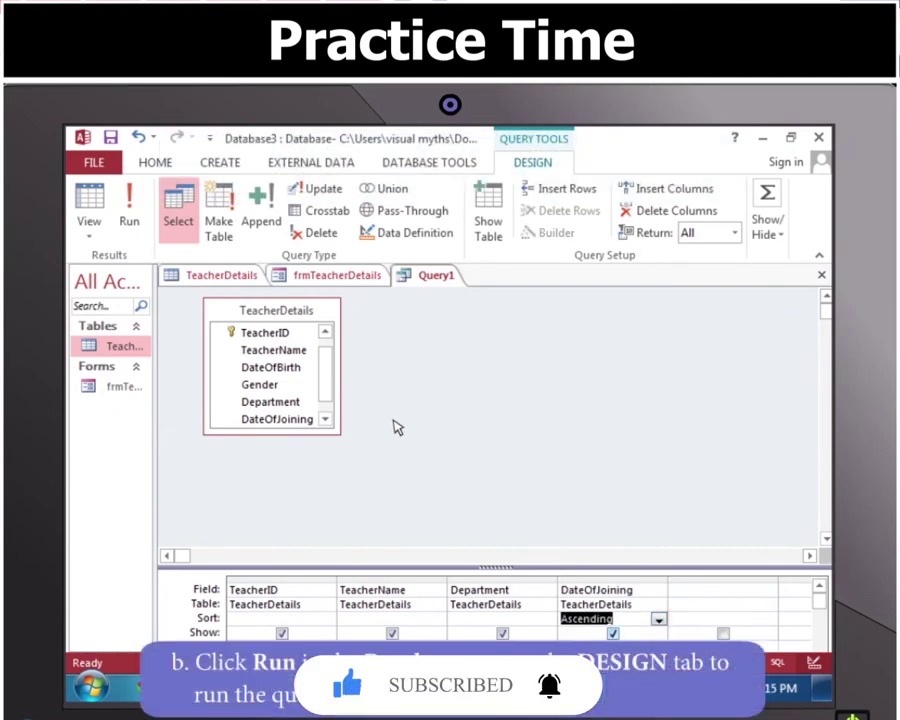
pyautogui.click(130, 215)
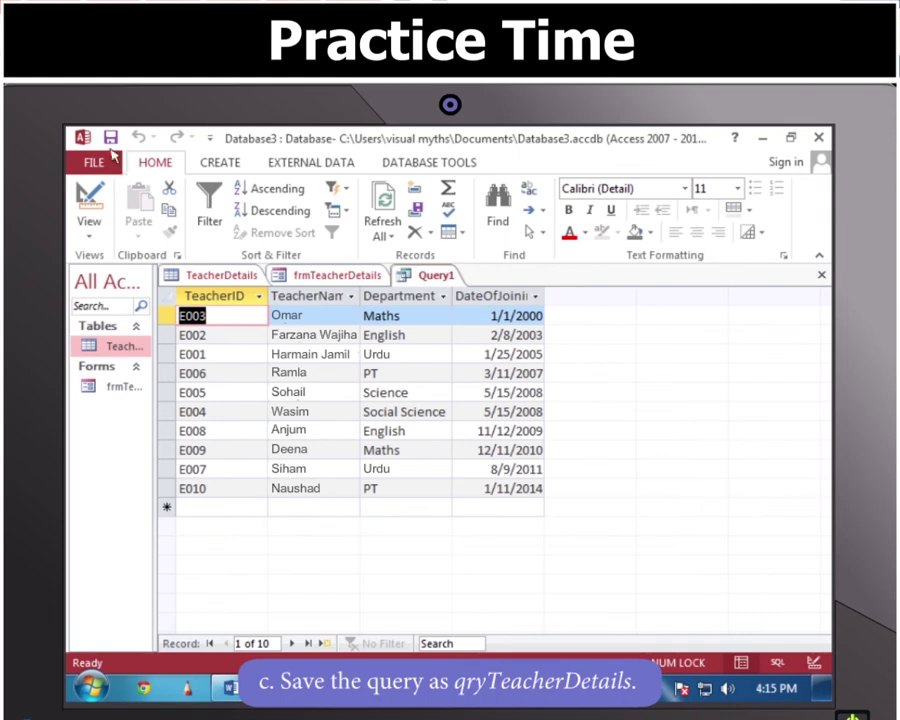
# Save the query as qryTeacherDetails.
pyautogui.hotkey('ctrl', 's')
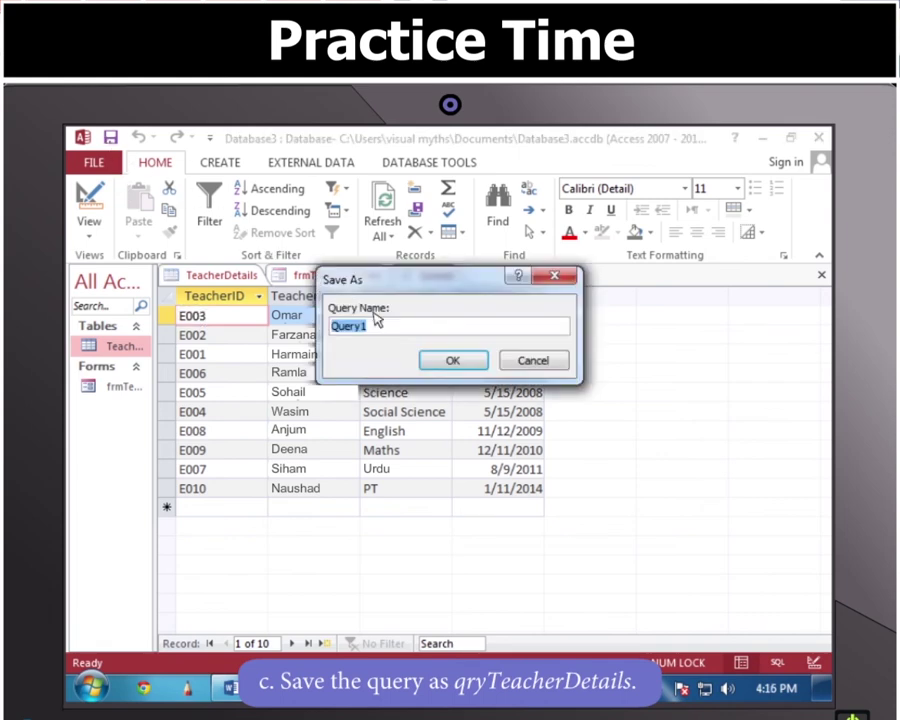
pyautogui.write('qryTeacherDetails')
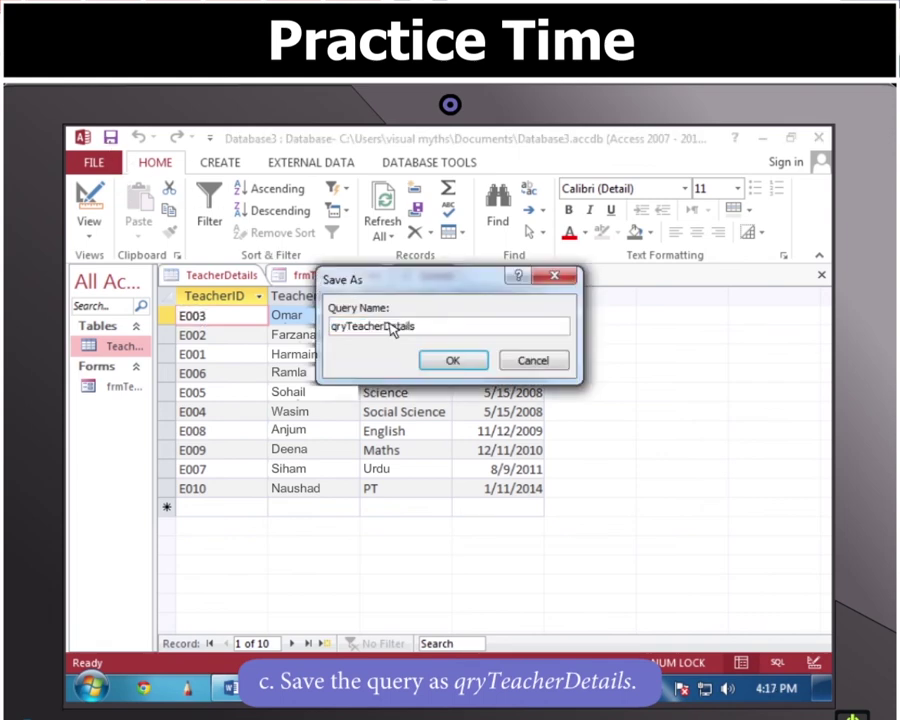
pyautogui.click(443, 361)
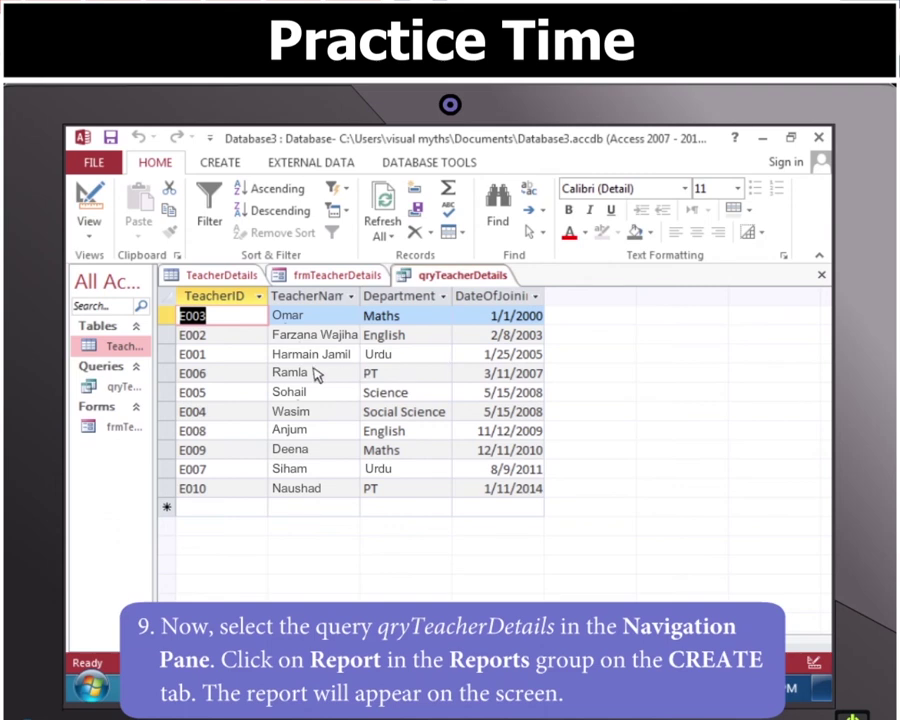
# Generate a report from qryTeacherDetails.
pyautogui.click(125, 388)
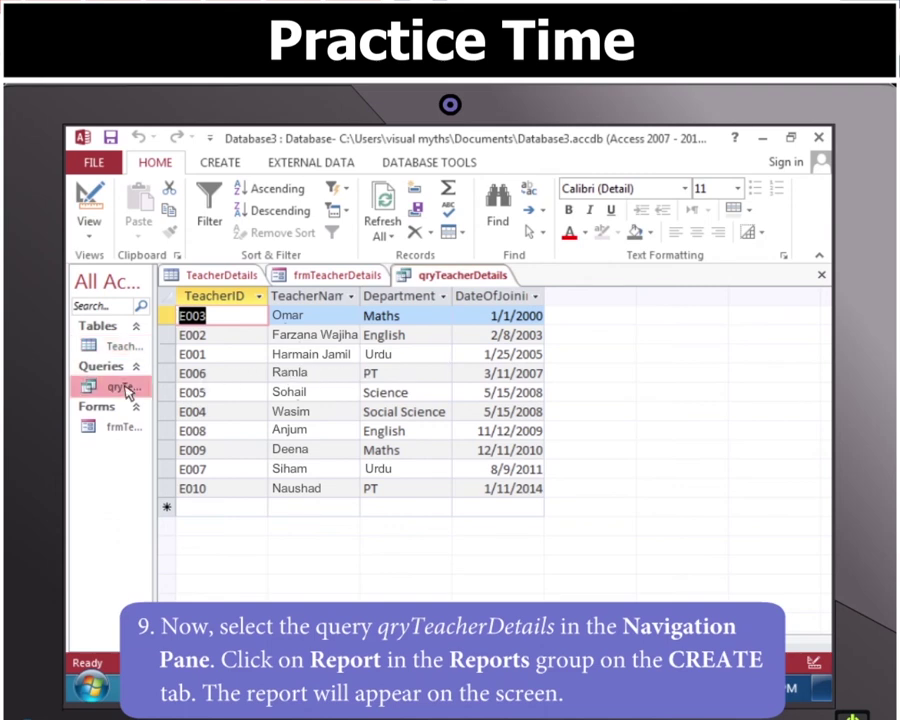
pyautogui.click(220, 162)
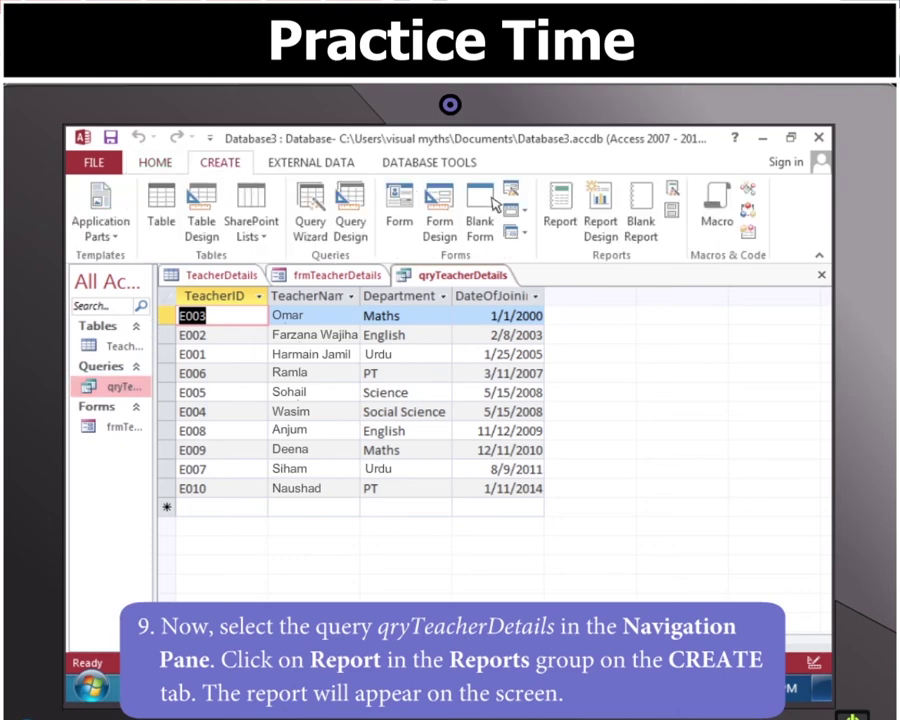
pyautogui.click(560, 212)
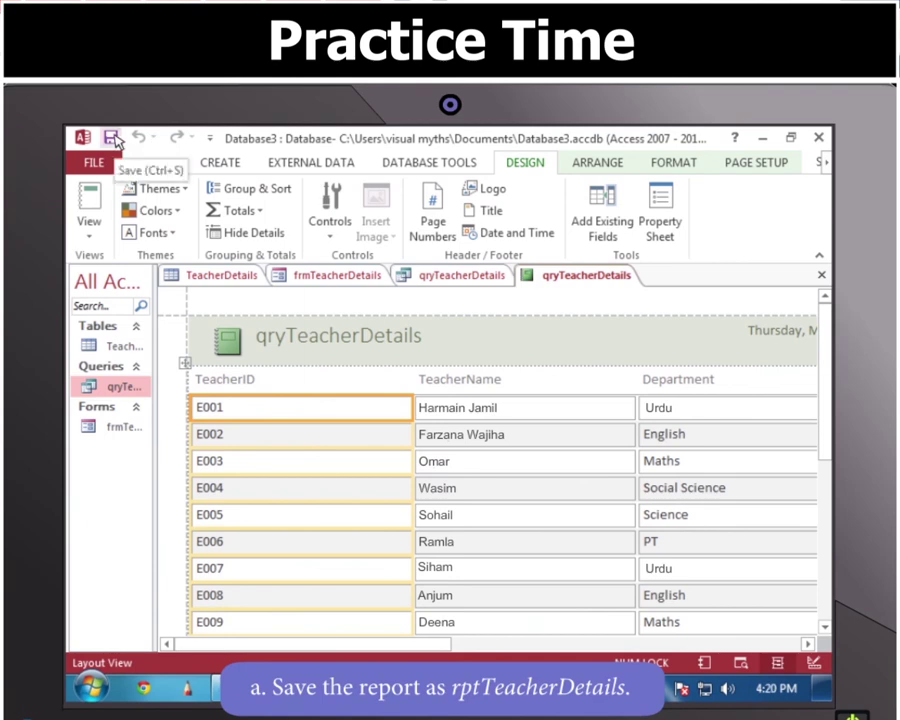
# Save the report as rptTeacherDetails.
pyautogui.click(112, 138)
pyautogui.write('rptTeacherDetails')
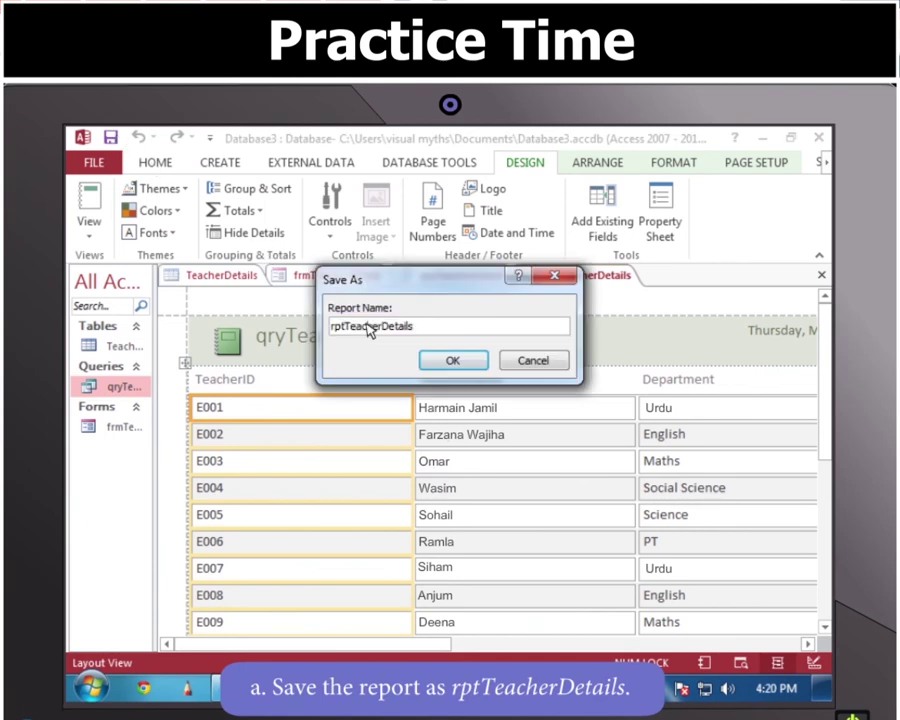
pyautogui.click(437, 360)
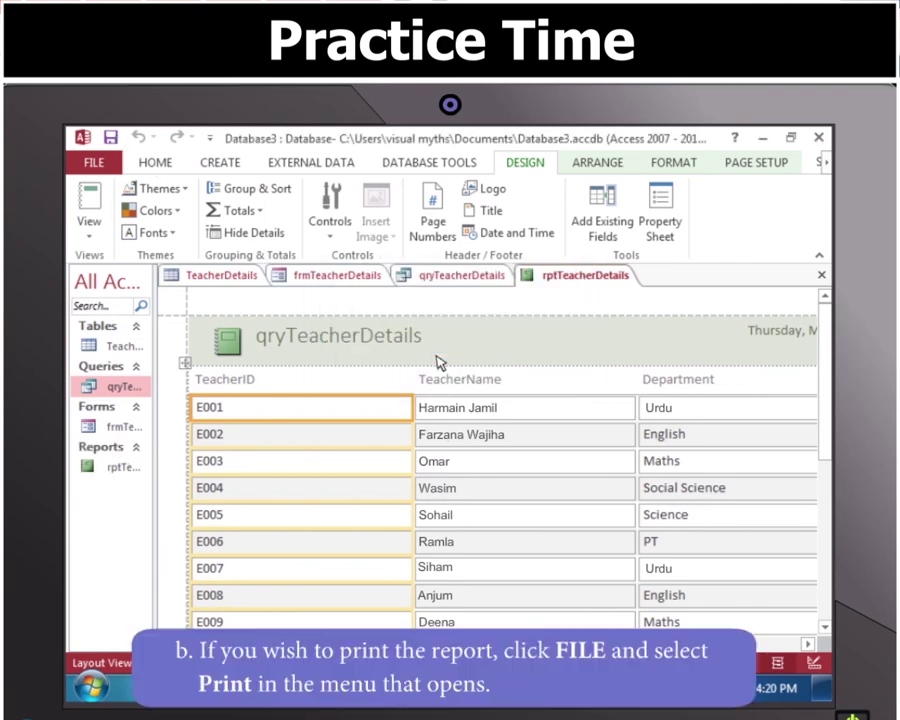
# Print-preview the full report page and print it to Microsoft XPS Document Writer.
pyautogui.click(94, 162)
pyautogui.click(100, 391)
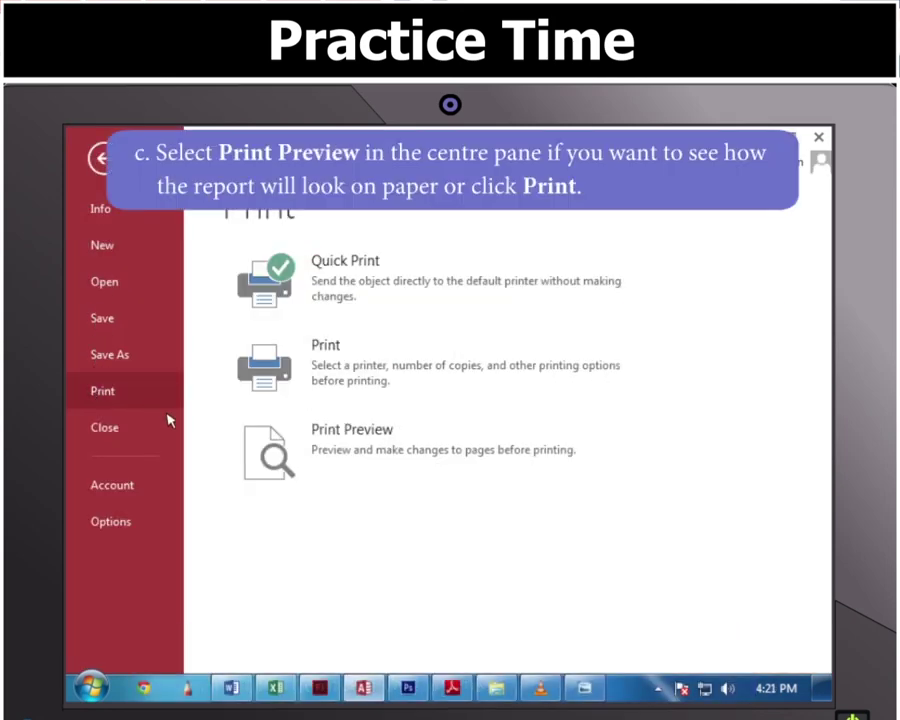
pyautogui.click(277, 455)
pyautogui.click(670, 663)
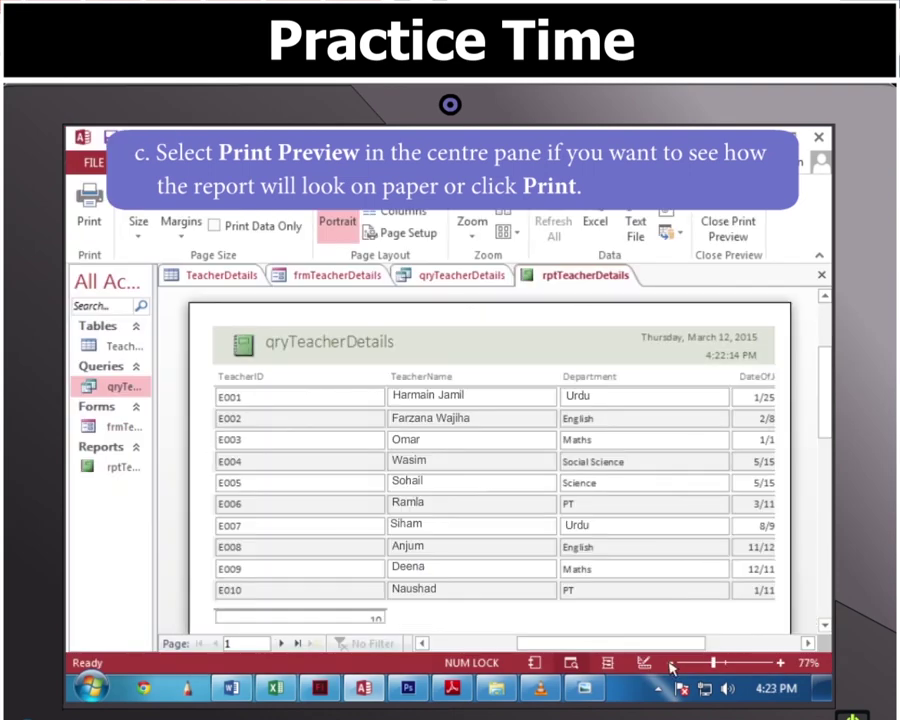
pyautogui.click(88, 213)
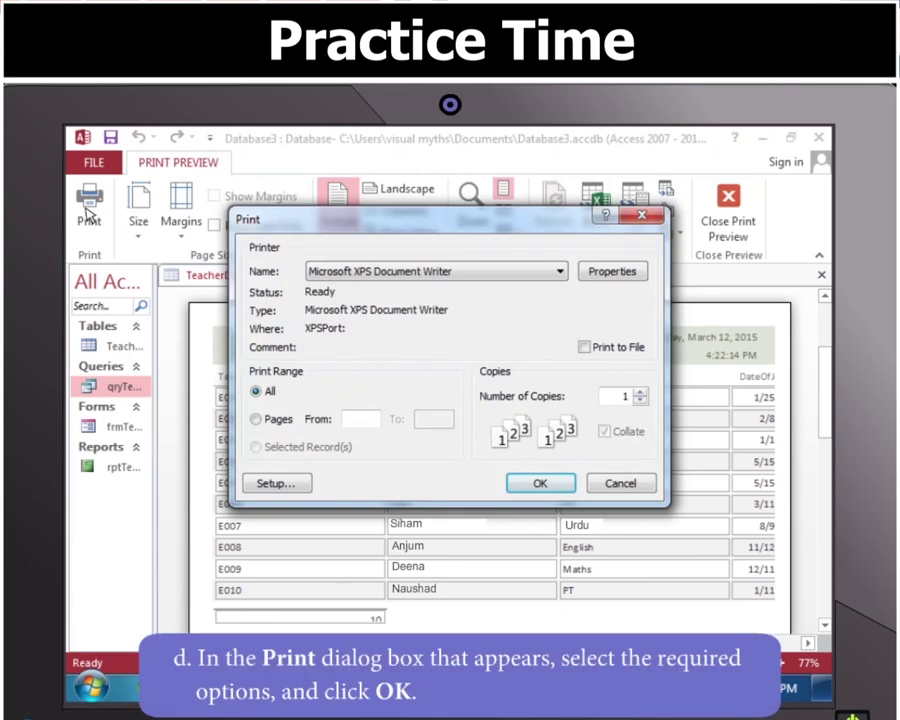
pyautogui.click(540, 483)
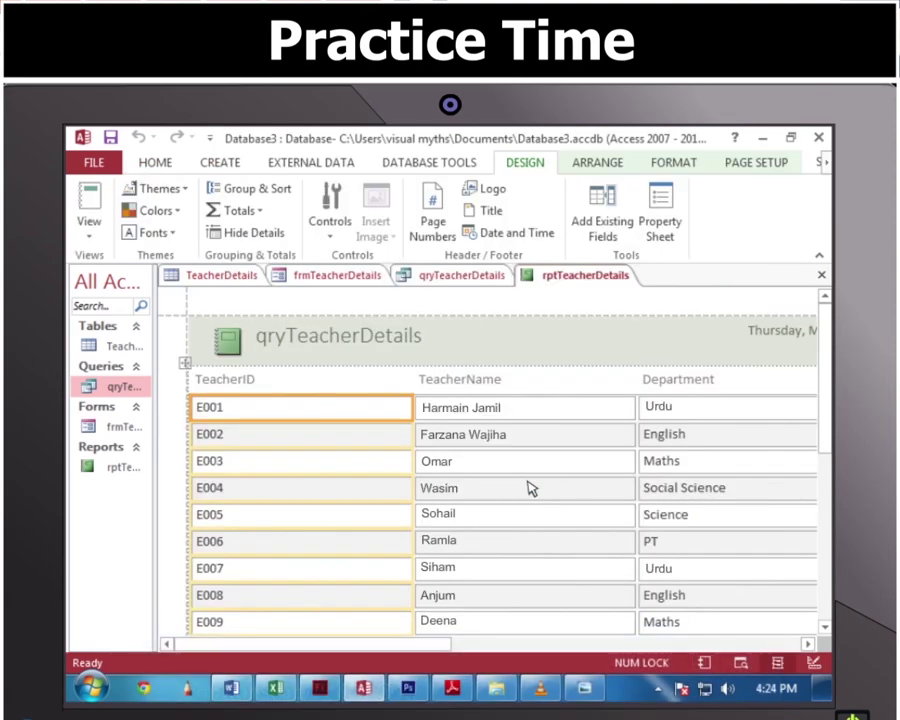